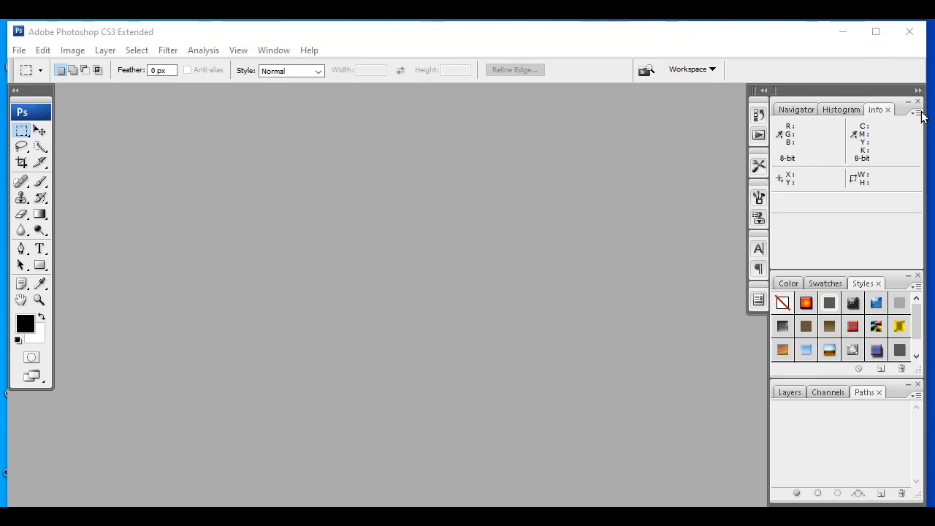
pyautogui.click(269, 51)
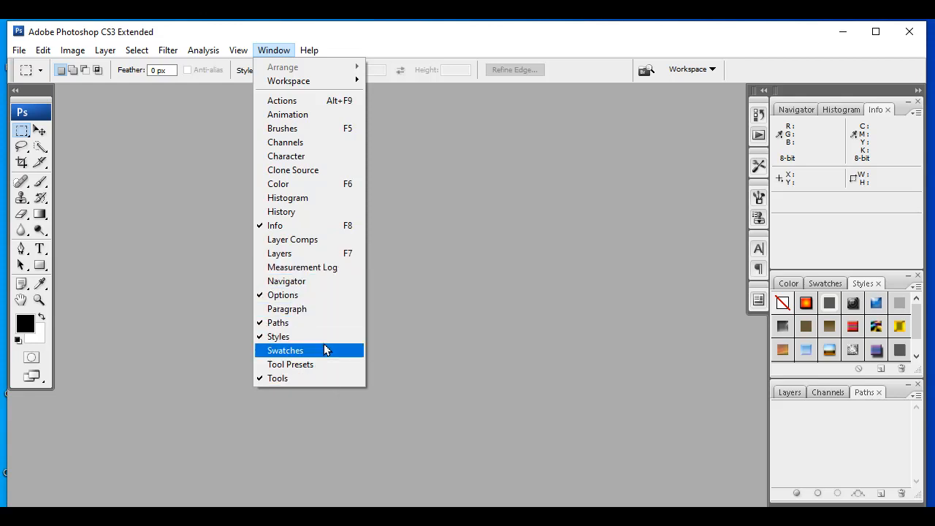
pyautogui.click(453, 223)
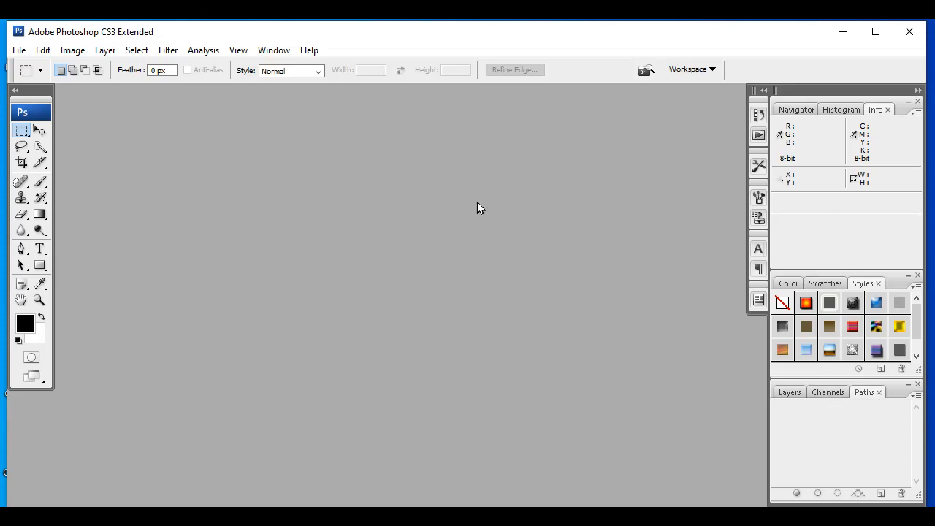
# Step: Start a new document named MY FIRST PRACTICALS using the Clipboard preset
pyautogui.click(20, 57)
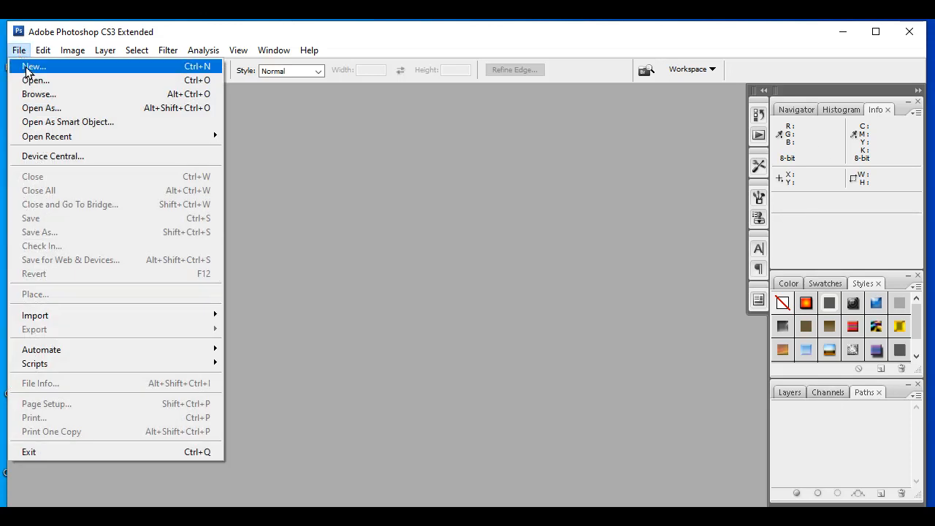
pyautogui.click(27, 66)
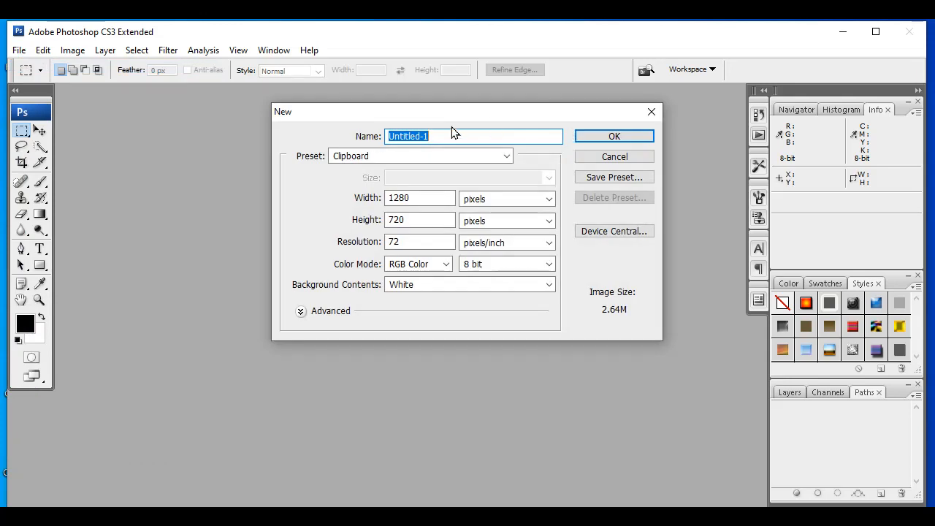
pyautogui.write('MY FIRST PRACTICALS')
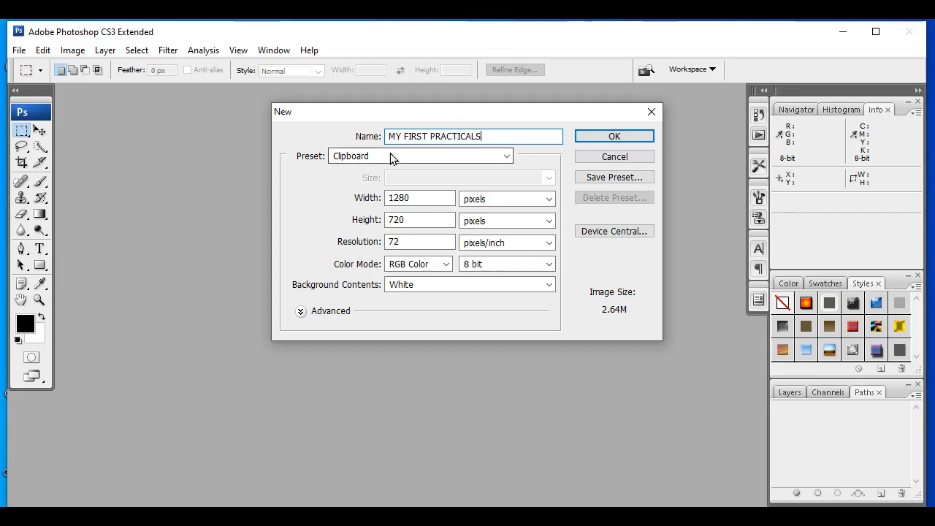
pyautogui.click(507, 157)
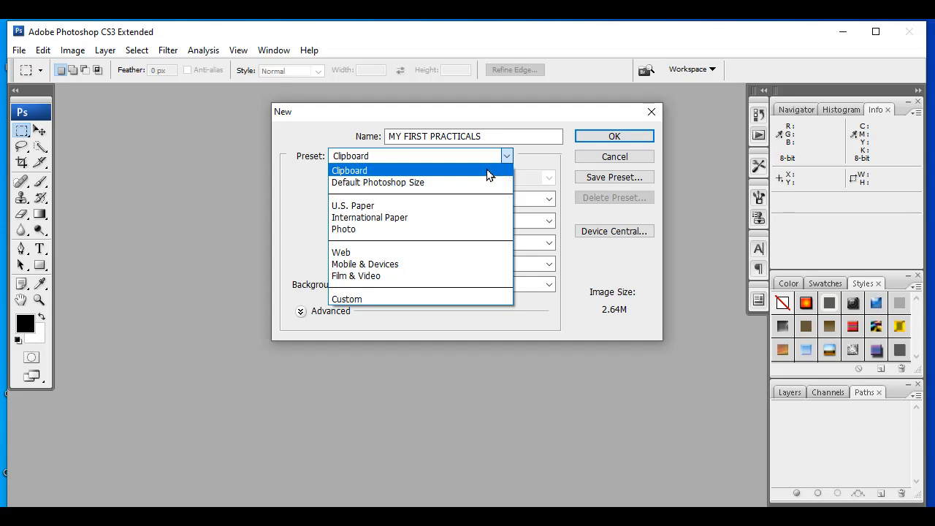
pyautogui.click(487, 174)
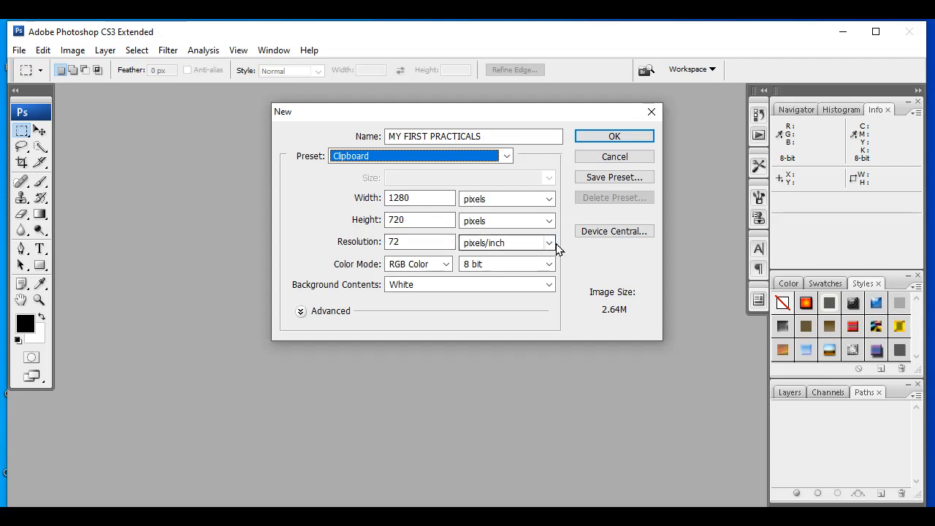
# Step: Set the new document's width and height units to pixels and its resolution unit to pixels/inch
pyautogui.click(550, 199)
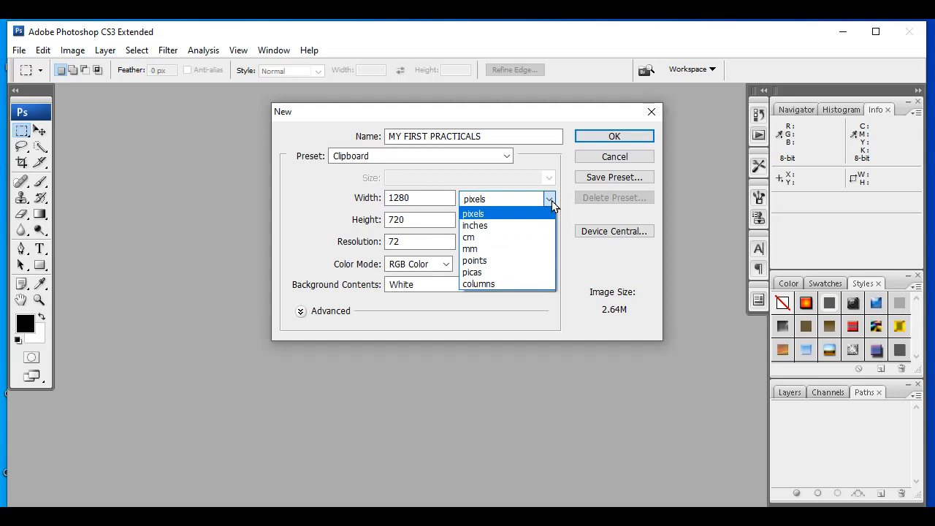
pyautogui.click(552, 200)
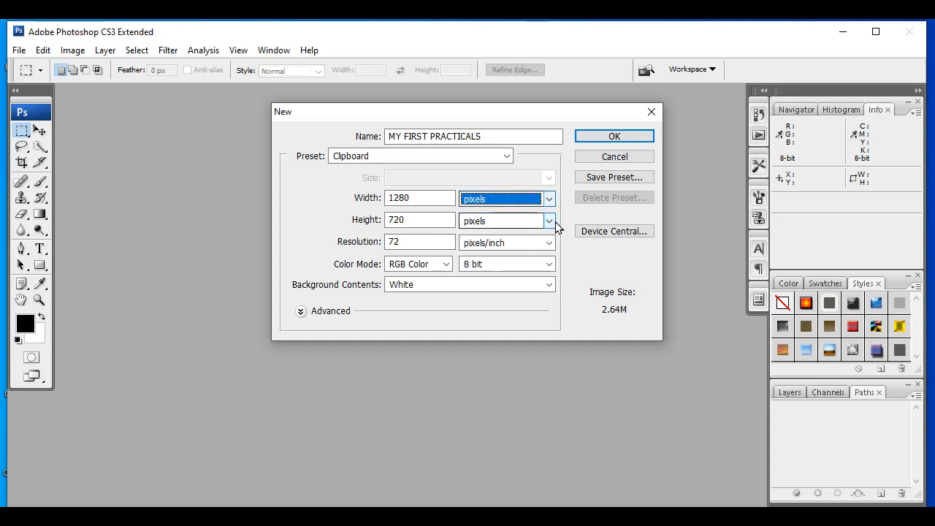
pyautogui.click(550, 222)
pyautogui.click(550, 225)
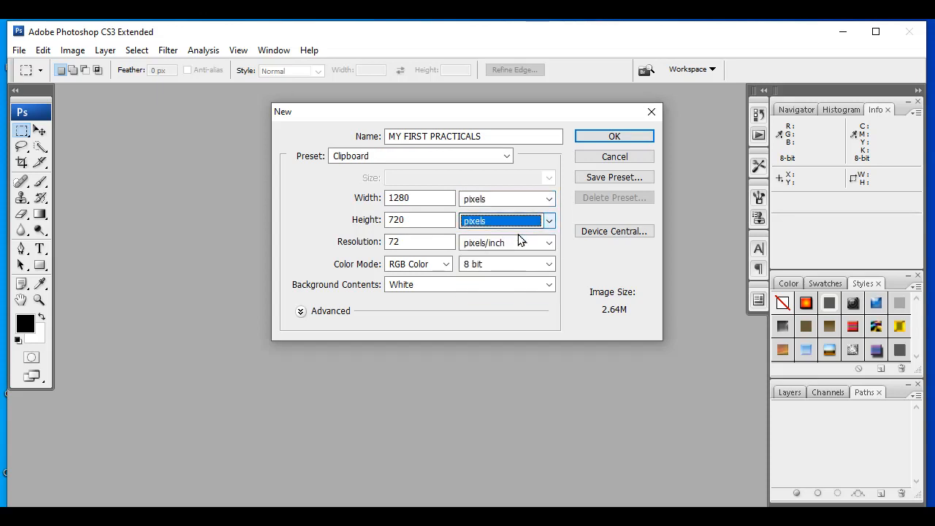
pyautogui.click(550, 245)
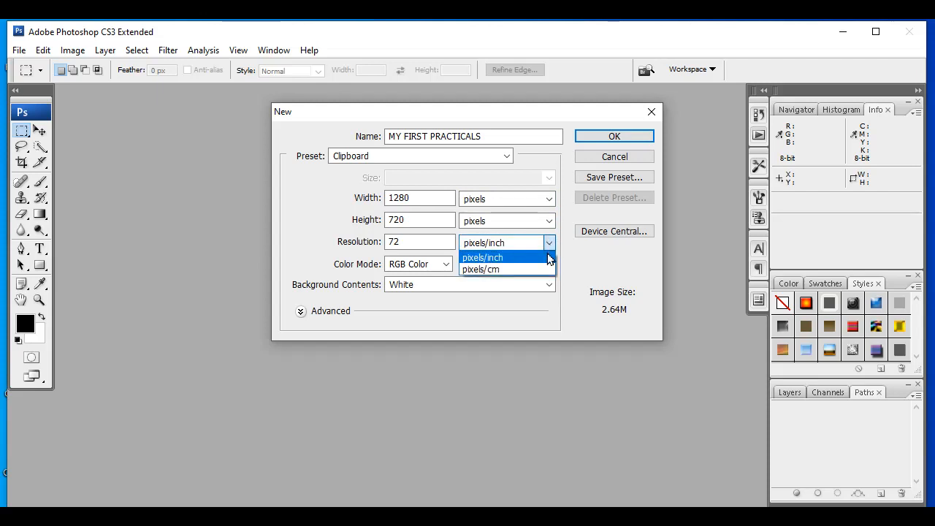
pyautogui.click(550, 258)
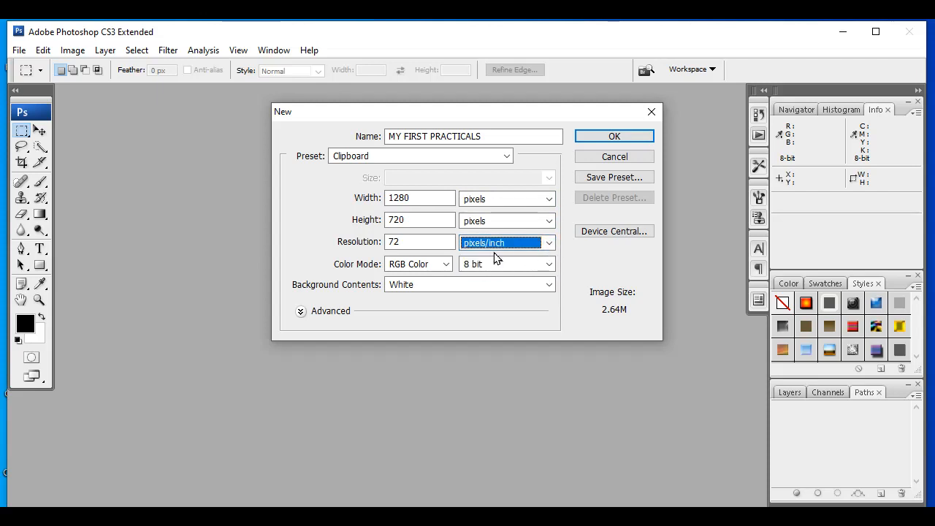
# Step: Choose RGB Color at 8 bit with White background contents and create the document
pyautogui.click(445, 265)
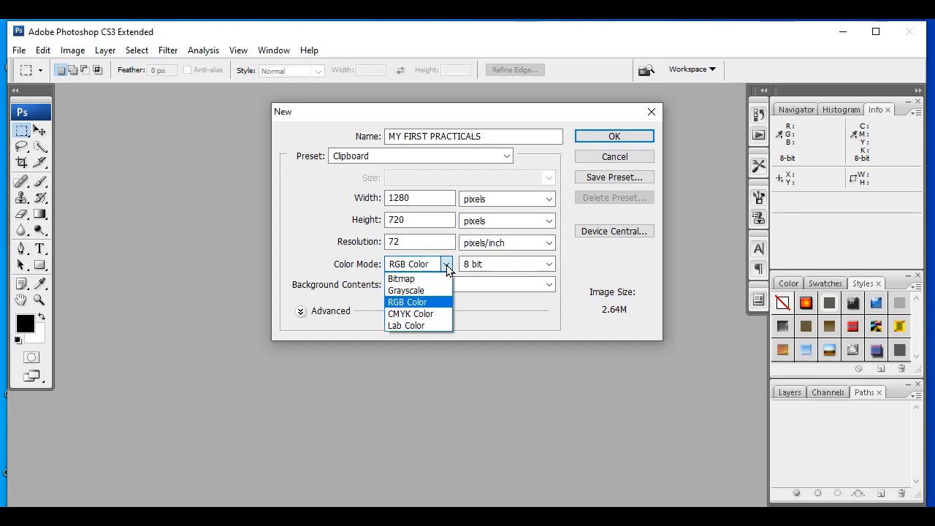
pyautogui.click(444, 305)
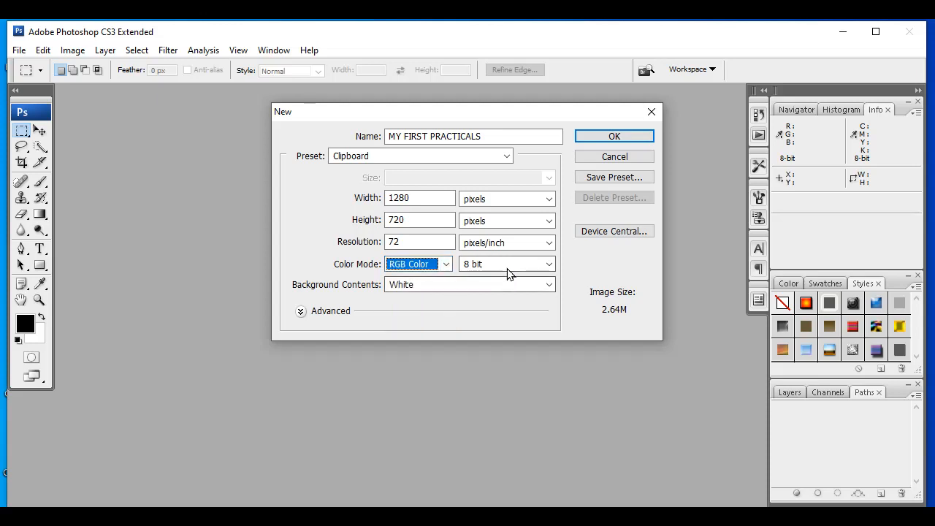
pyautogui.click(548, 267)
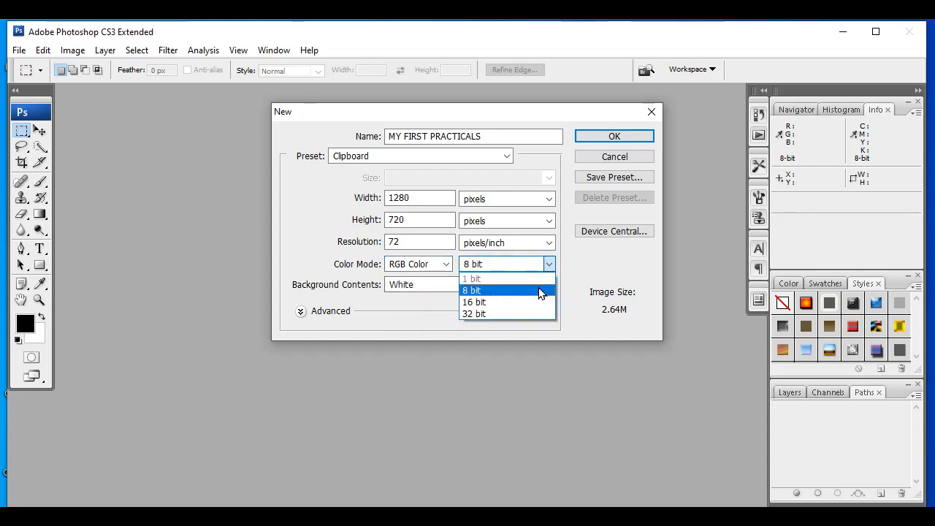
pyautogui.click(539, 291)
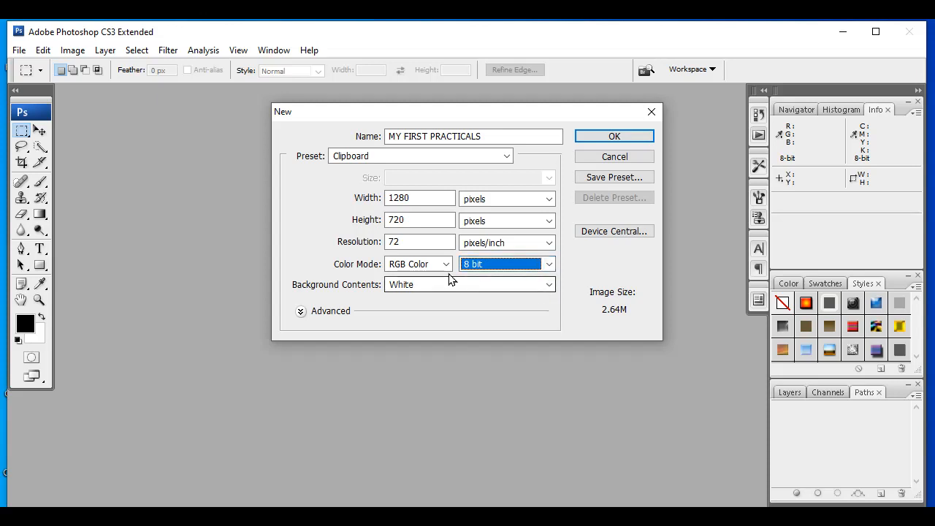
pyautogui.click(549, 286)
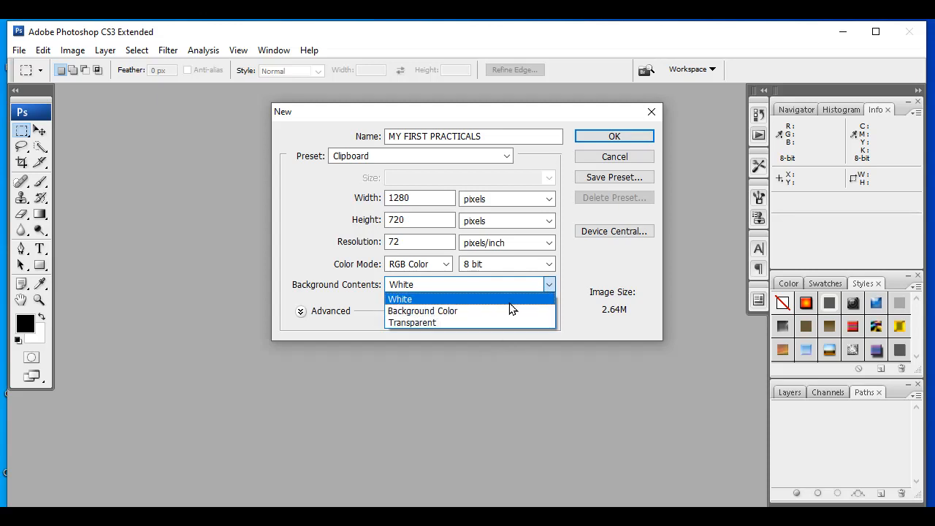
pyautogui.click(515, 300)
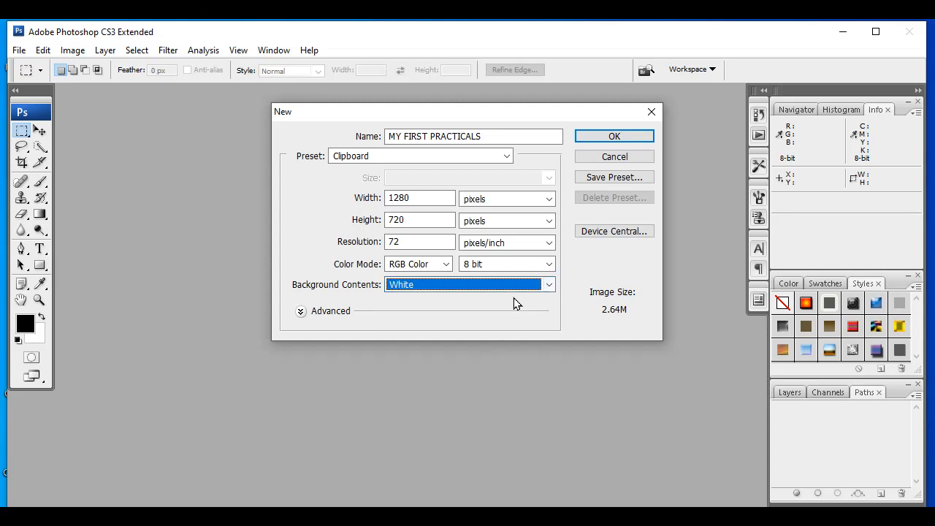
pyautogui.click(614, 137)
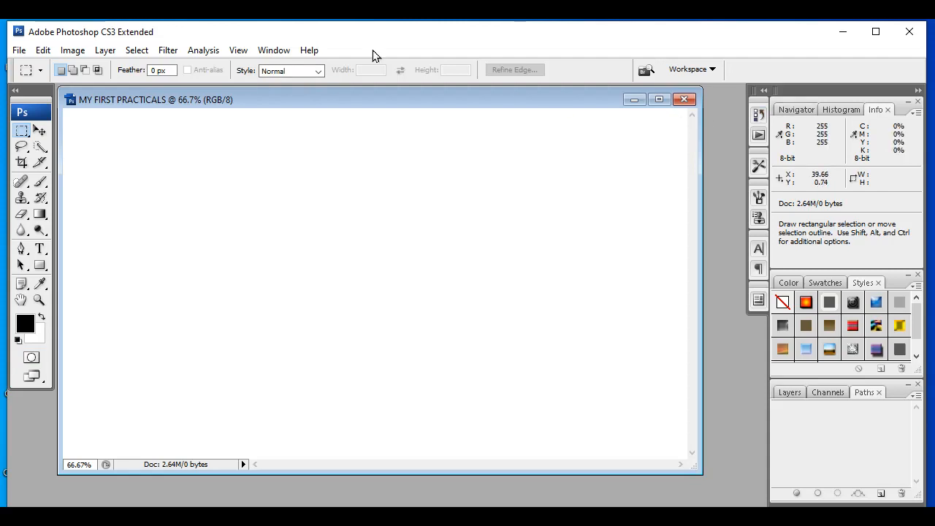
pyautogui.click(22, 54)
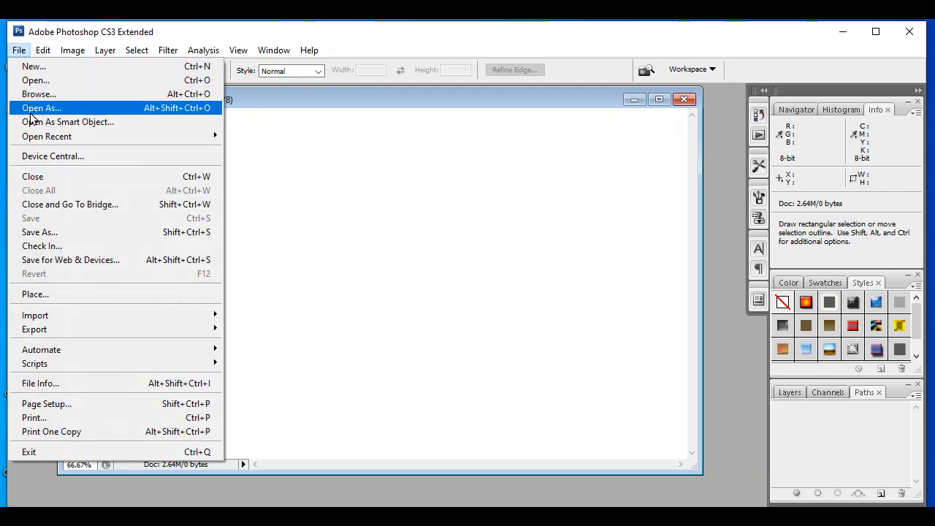
pyautogui.click(45, 79)
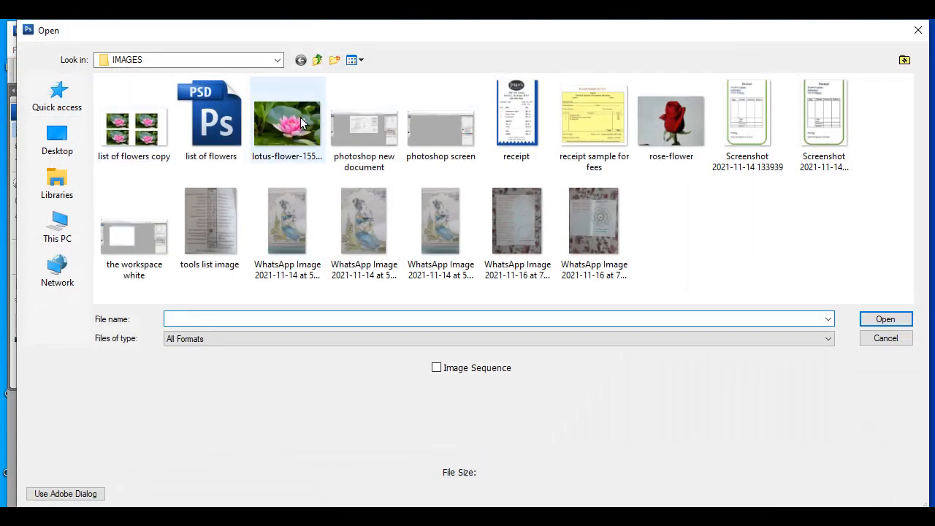
pyautogui.click(285, 130)
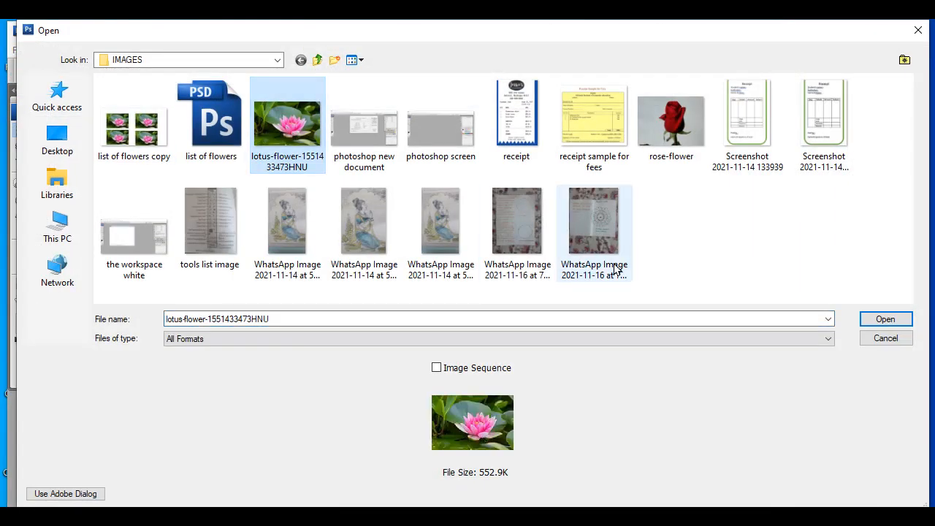
pyautogui.click(881, 322)
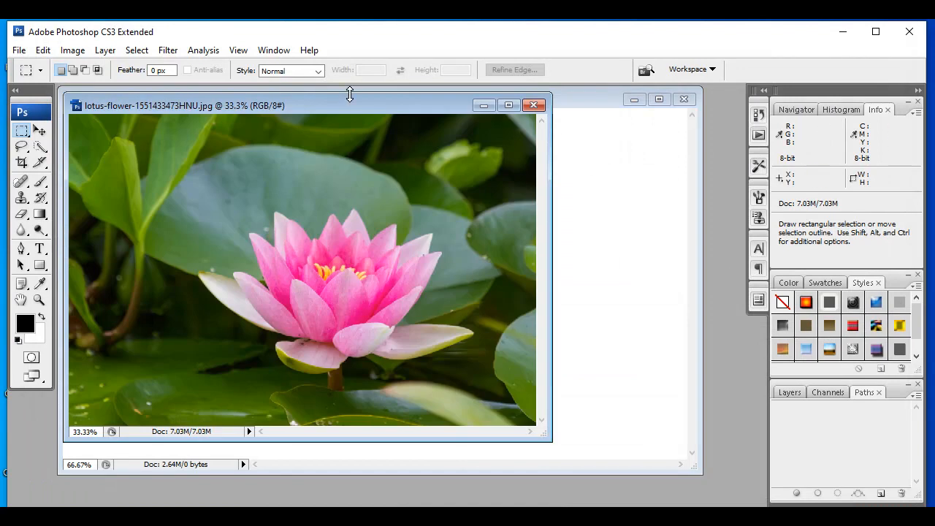
pyautogui.moveTo(357, 107); pyautogui.dragTo(456, 116)
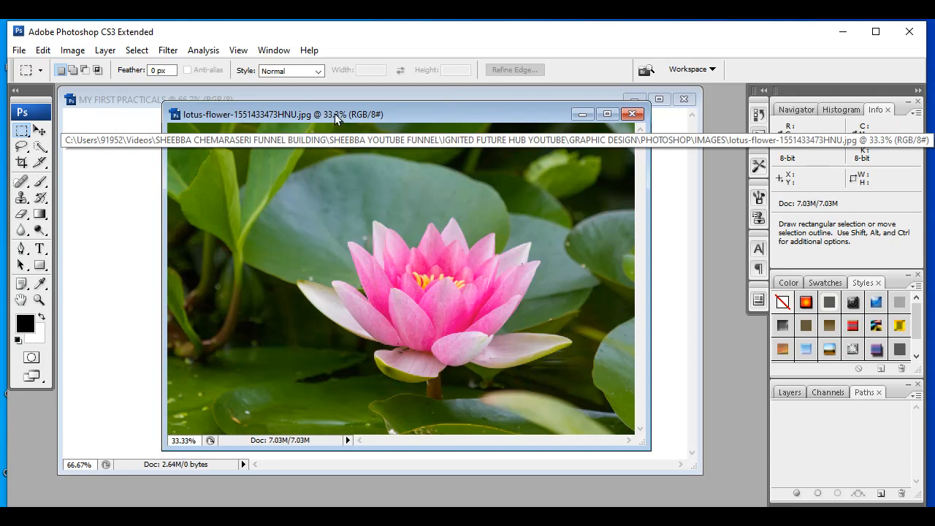
pyautogui.moveTo(460, 113); pyautogui.dragTo(442, 152)
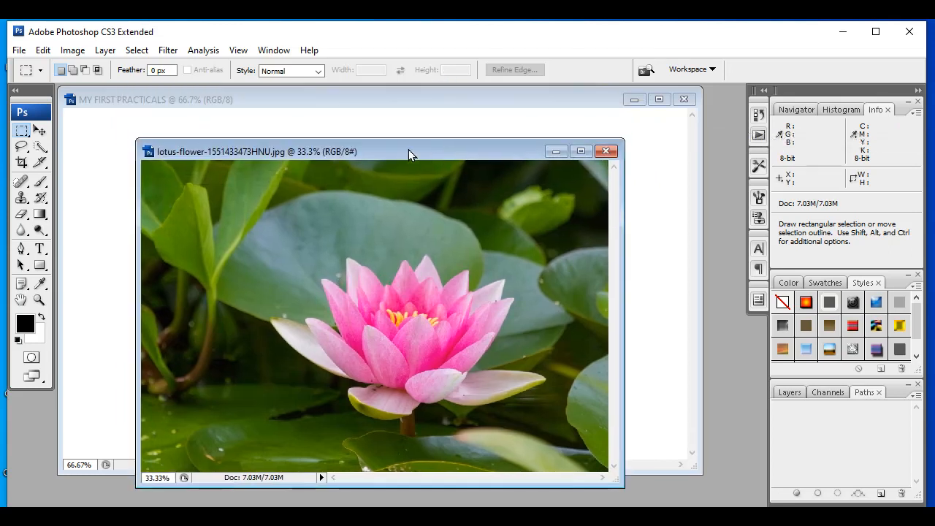
# Step: Duplicate the lotus flower image under the suggested name and reposition the copy's window above the original
pyautogui.rightClick(411, 150)
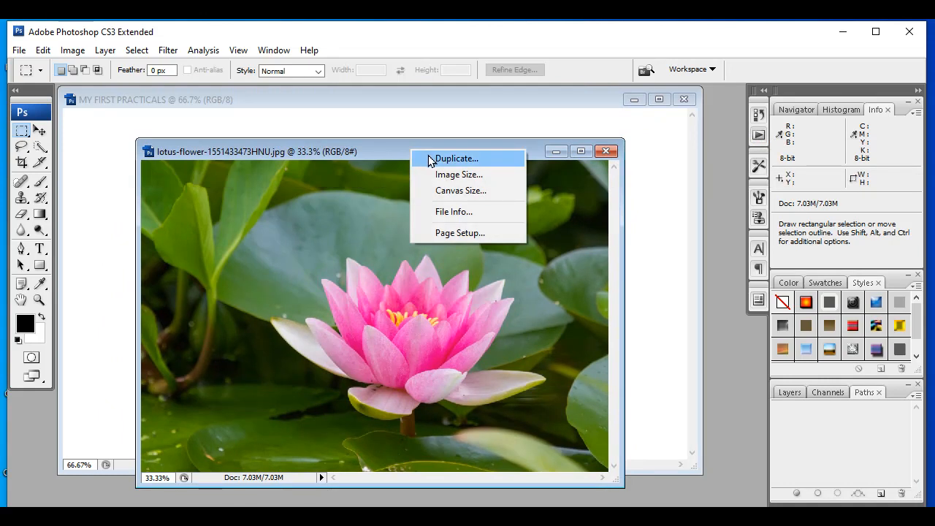
pyautogui.click(430, 158)
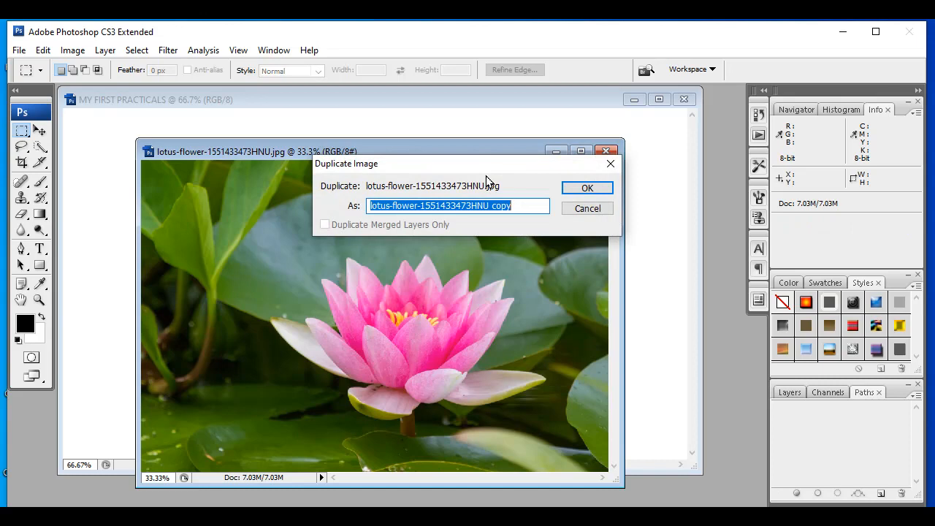
pyautogui.click(581, 190)
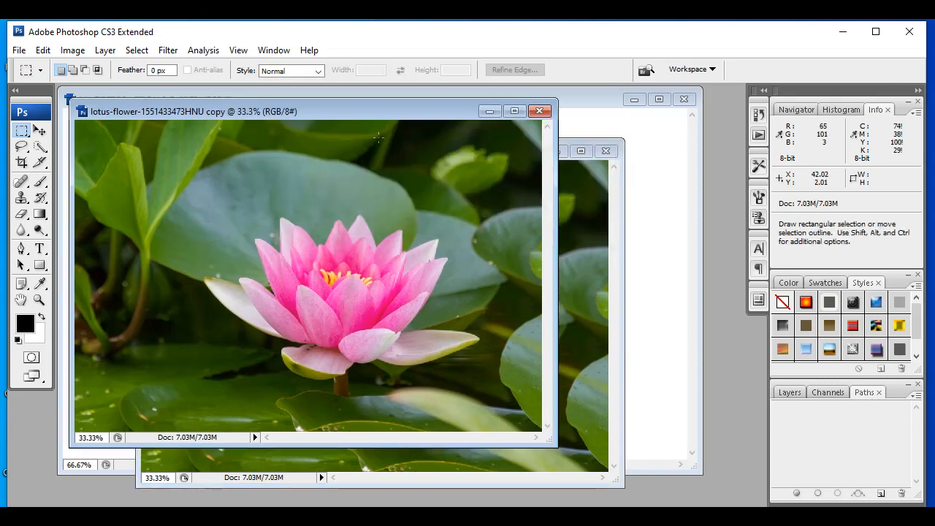
pyautogui.moveTo(379, 108); pyautogui.dragTo(407, 94)
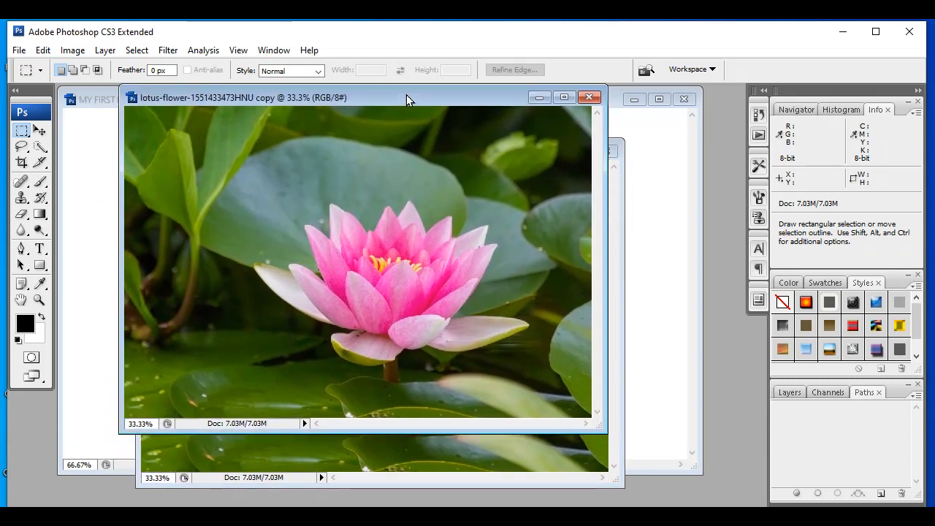
# Step: Examine the Image Size and Canvas Size settings of the lotus flower copy
pyautogui.rightClick(406, 94)
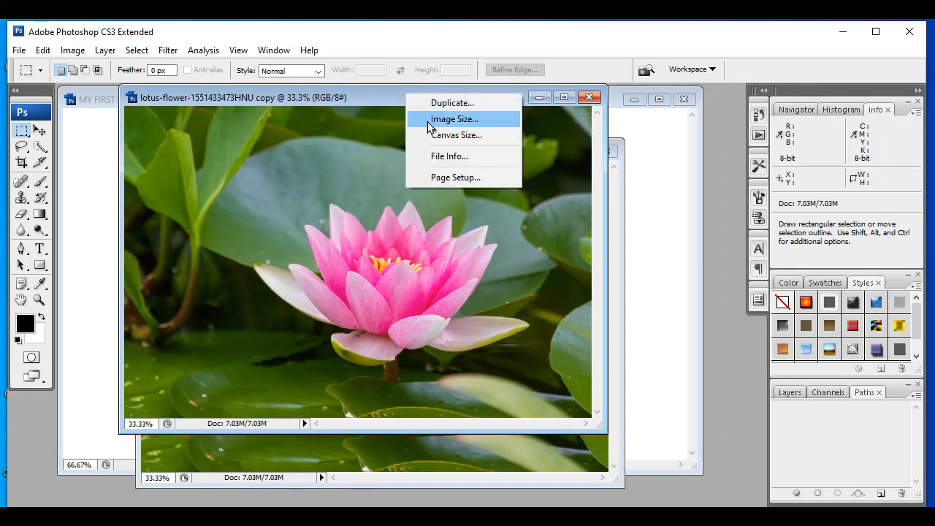
pyautogui.click(429, 119)
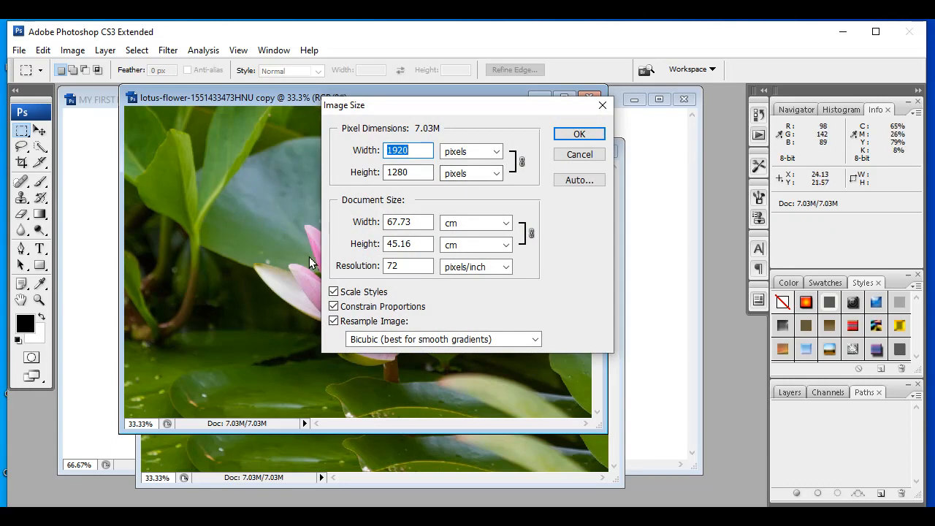
pyautogui.click(580, 134)
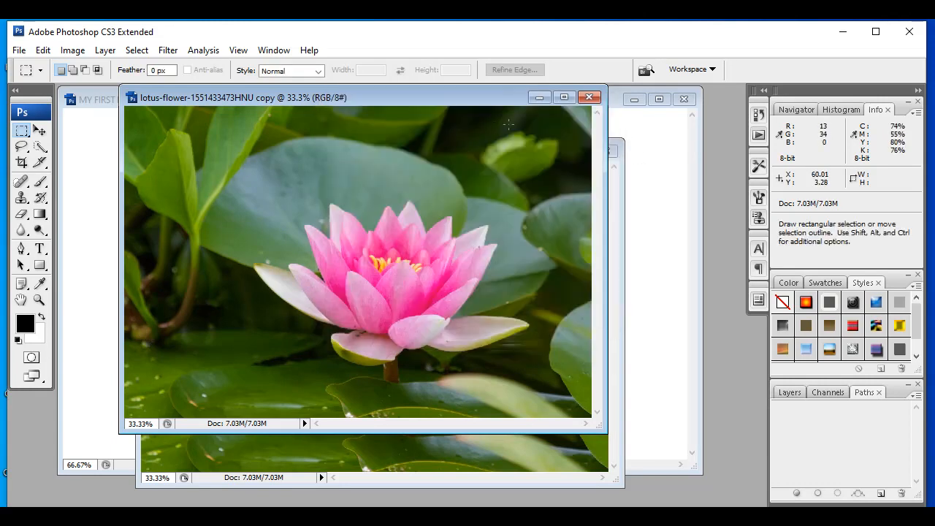
pyautogui.rightClick(448, 96)
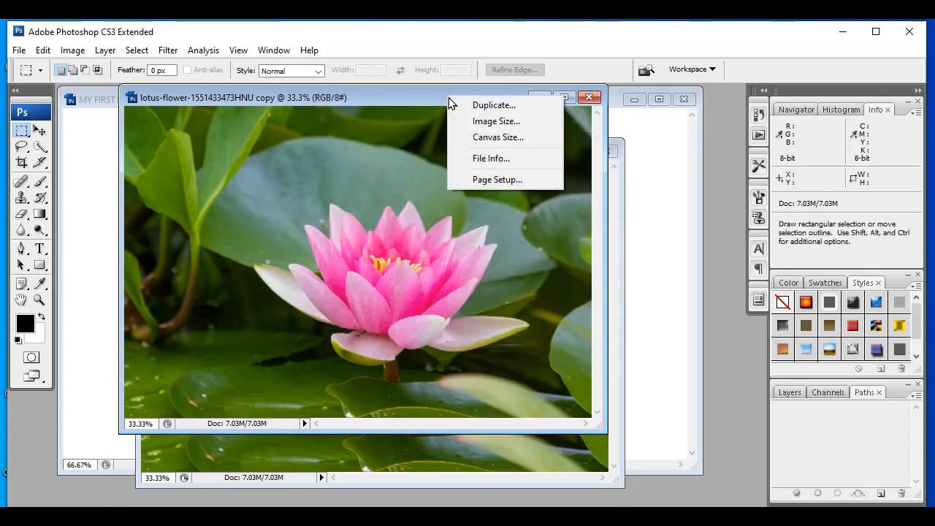
pyautogui.click(471, 138)
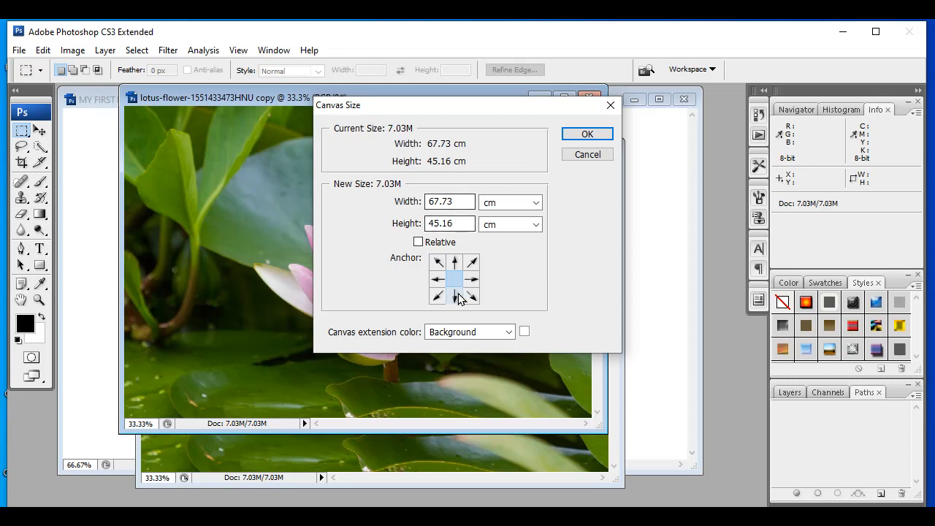
pyautogui.click(584, 135)
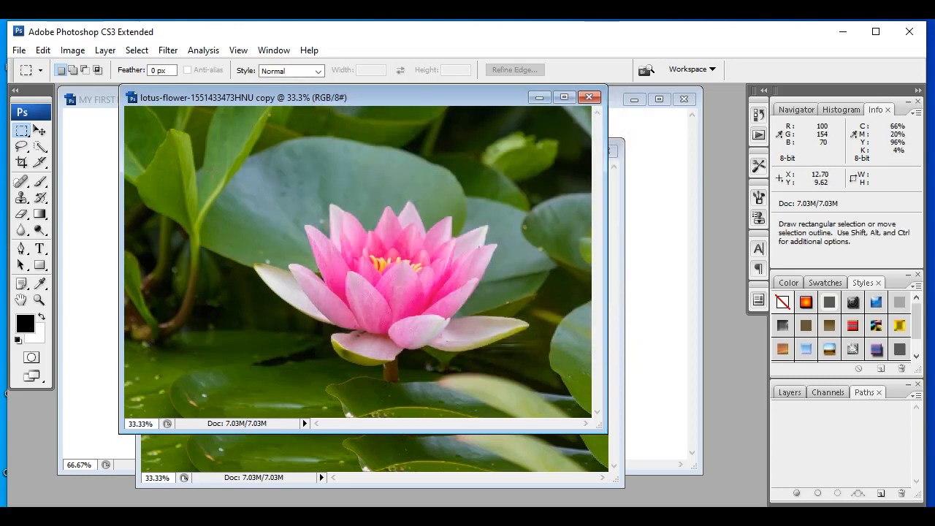
# Step: Reposition the lotus flower copy's window and save the image in the IMAGES folder as a JPEG named MY FIRST PRACTICALS, accepting the default JPEG options
pyautogui.moveTo(348, 95); pyautogui.dragTo(331, 117)
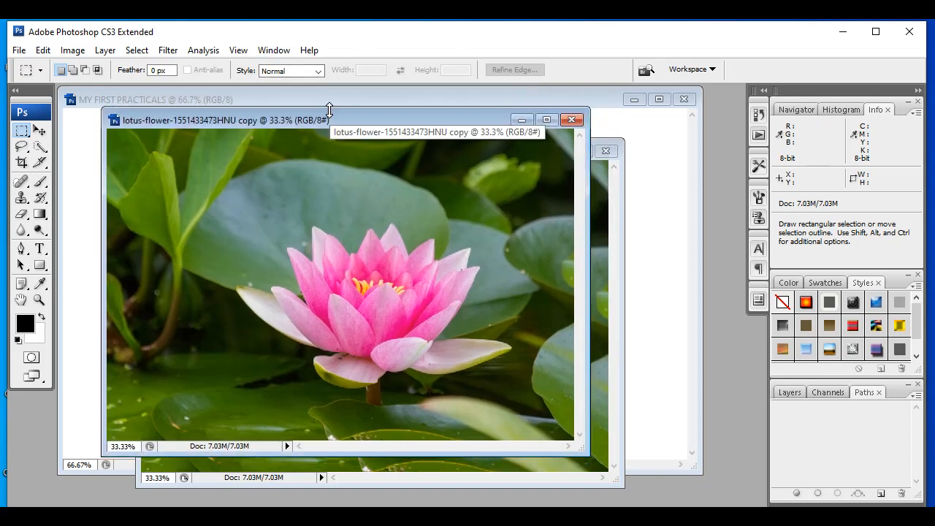
pyautogui.click(20, 51)
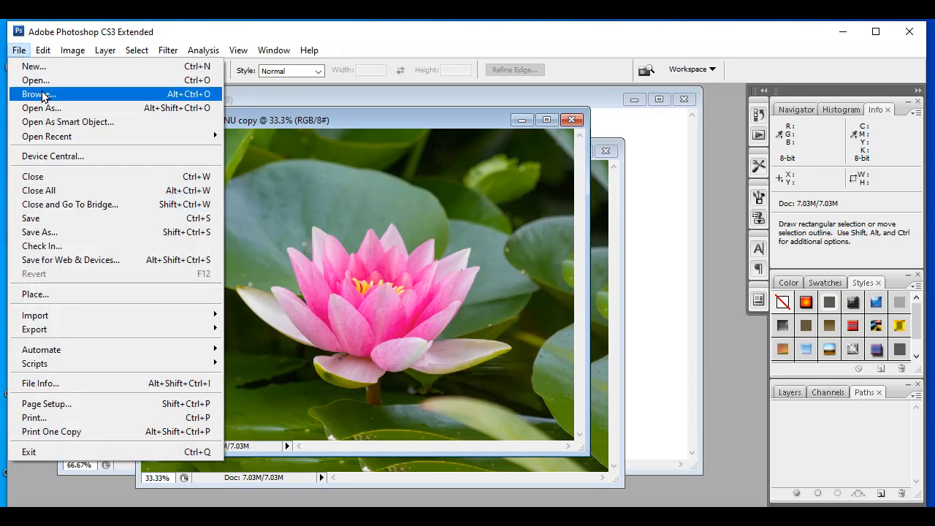
pyautogui.click(51, 234)
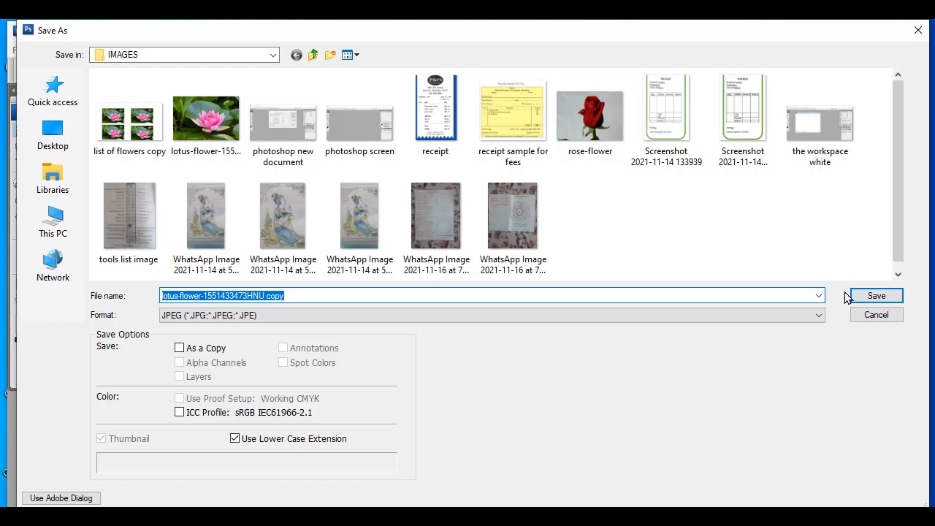
pyautogui.write('MY FIRST PRACTICALS')
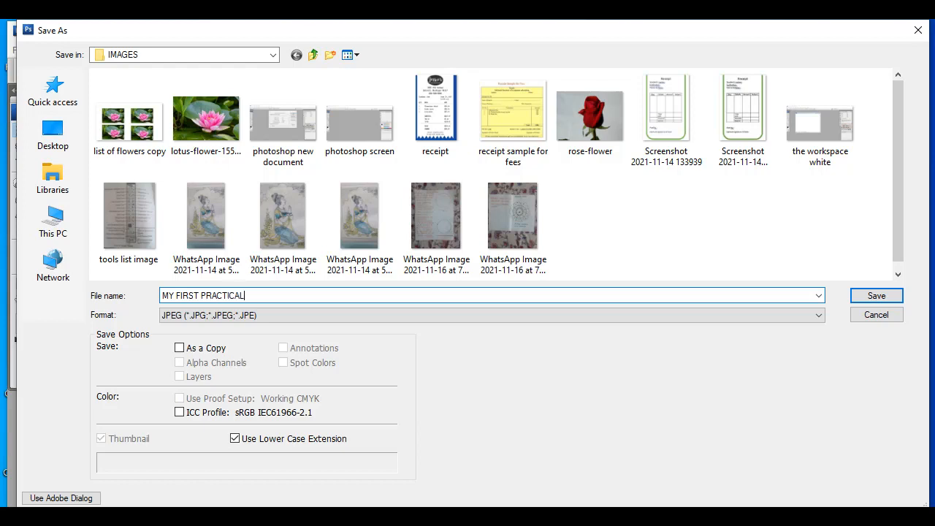
pyautogui.click(879, 298)
pyautogui.click(540, 145)
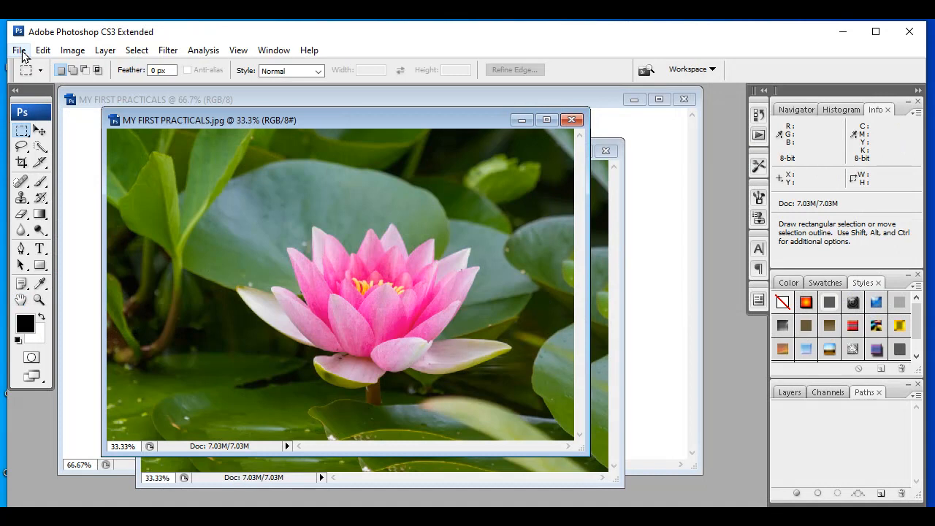
# Step: Save the lotus flower copy again as MY FIRST PRACTICALS in Photoshop (*.PSD) format in the IMAGES folder
pyautogui.click(19, 50)
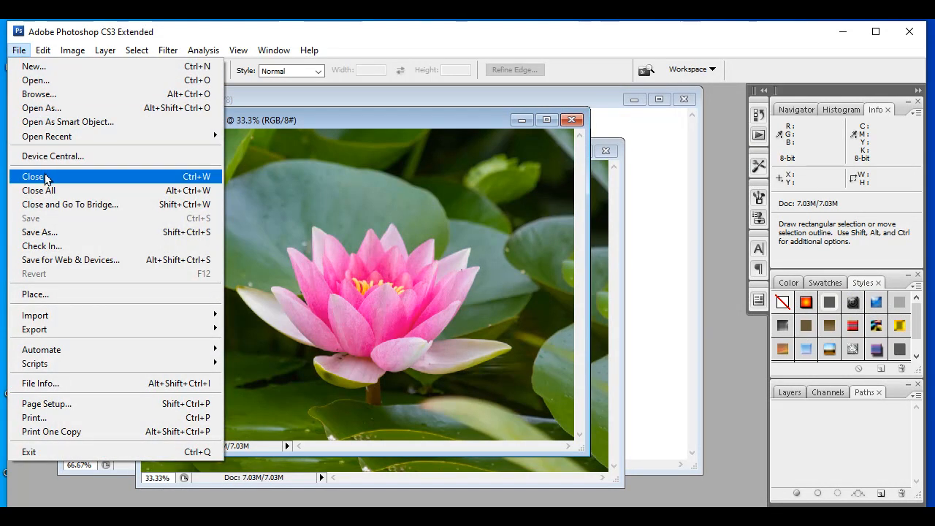
pyautogui.click(57, 233)
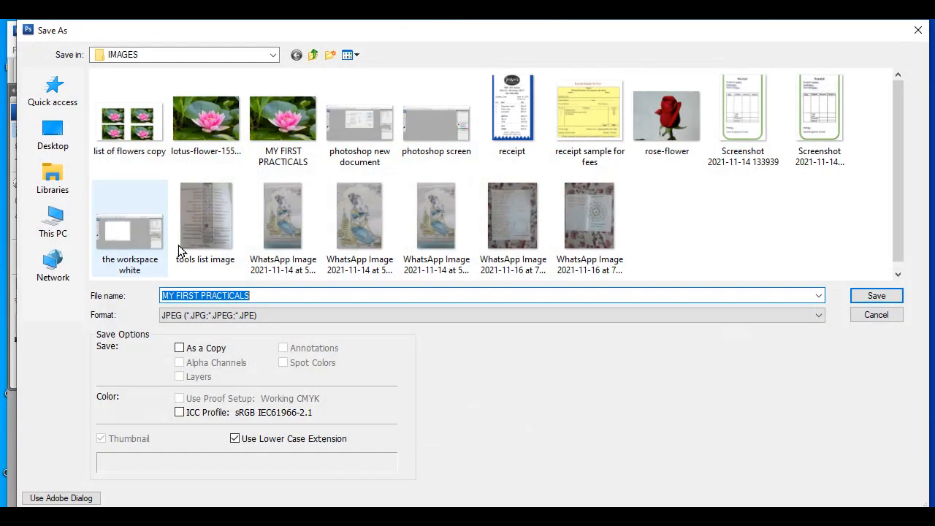
pyautogui.click(818, 315)
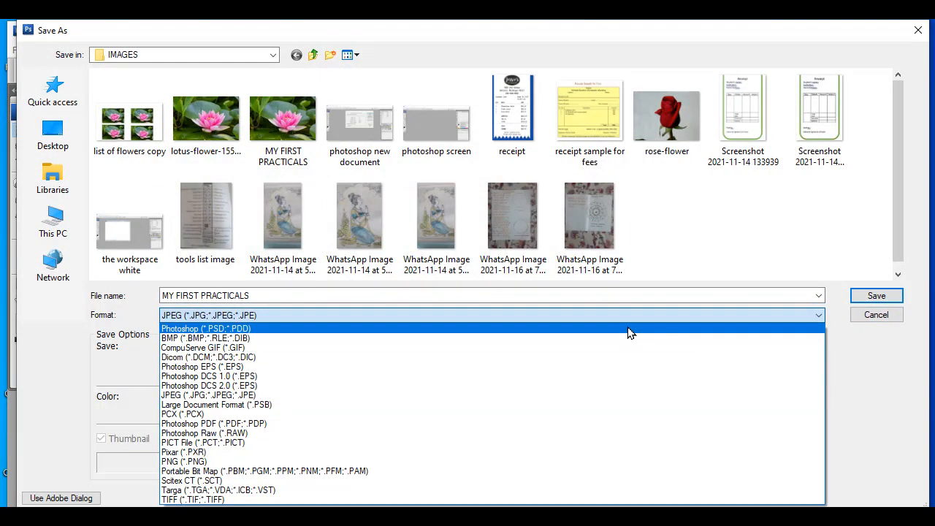
pyautogui.click(628, 329)
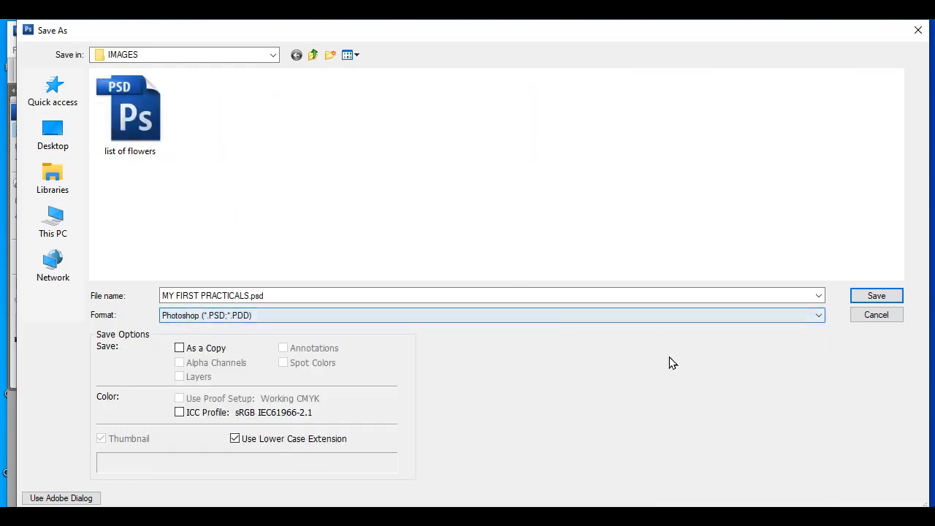
pyautogui.click(877, 296)
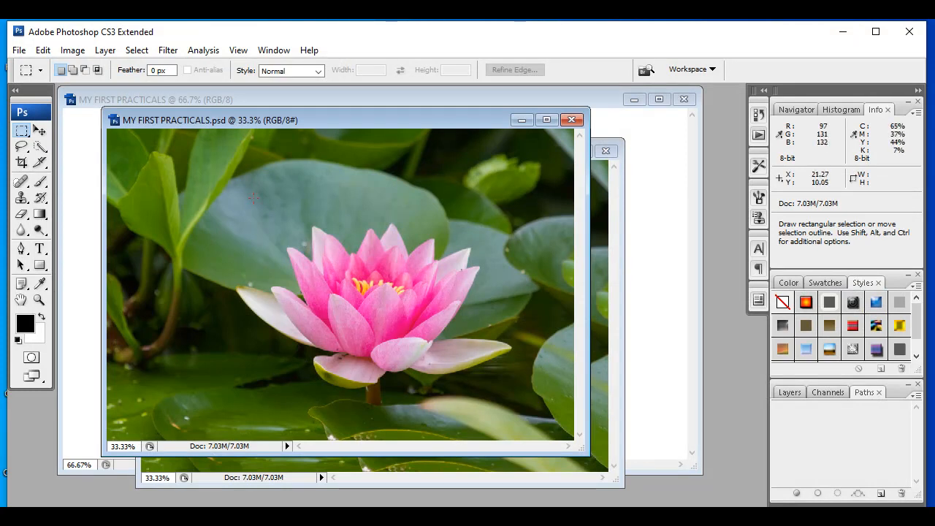
# Step: Bring the blank MY FIRST PRACTICALS document to the front and shift its window slightly
pyautogui.click(16, 53)
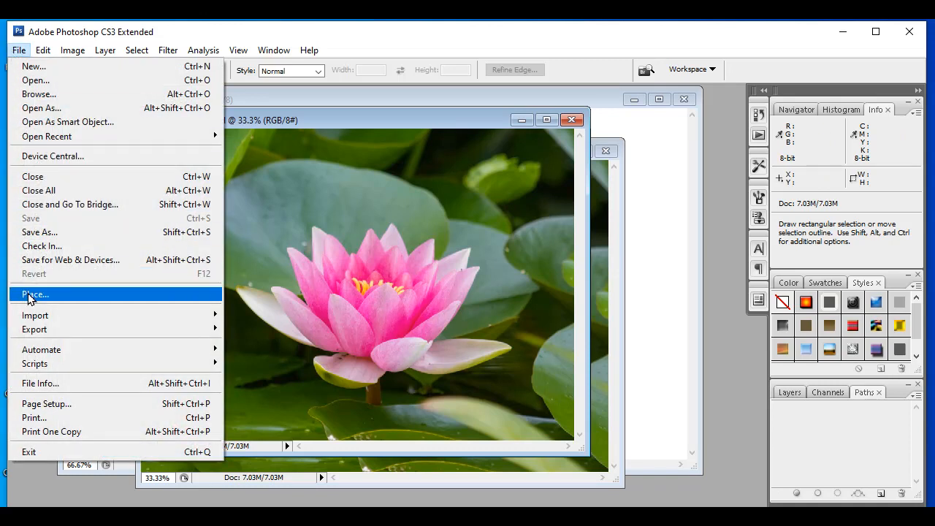
pyautogui.click(310, 121)
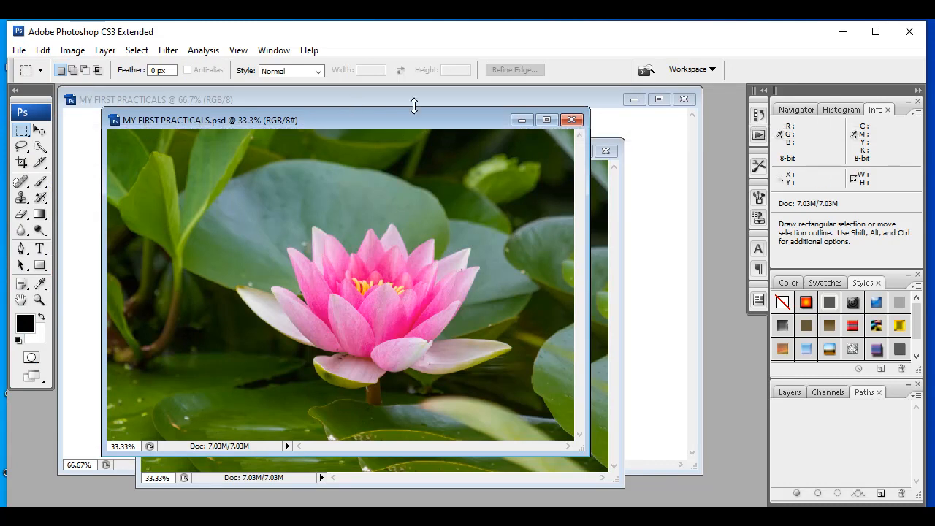
pyautogui.click(78, 182)
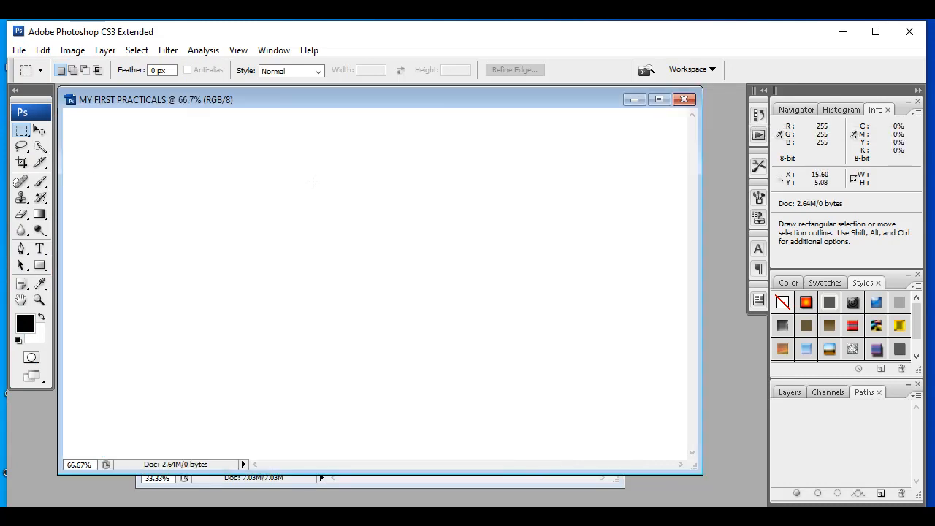
pyautogui.moveTo(357, 98)
pyautogui.mouseDown()
pyautogui.moveTo(358, 121)
pyautogui.moveTo(372, 107)
pyautogui.mouseUp()
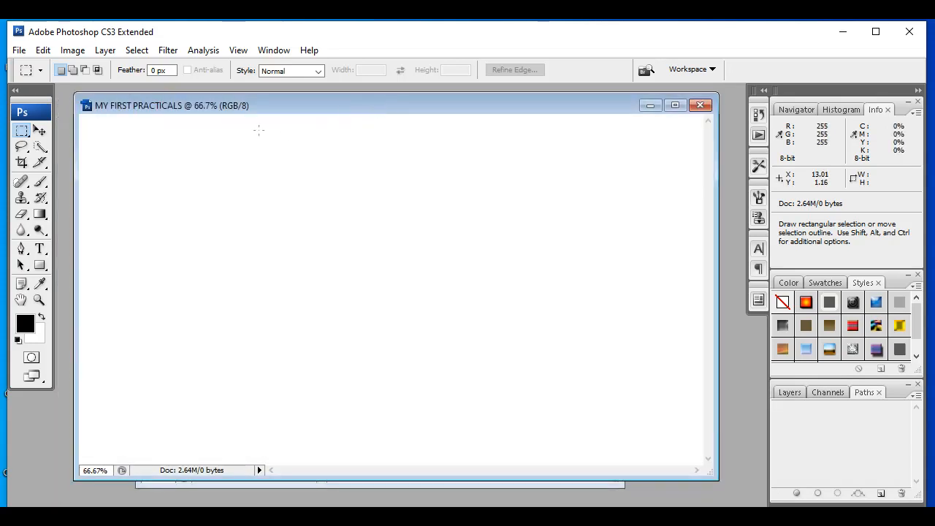
# Step: Place the image WhatsApp Image 2021-11-14 at 5.41.22 PM (3) from the IMAGES folder into the blank document
pyautogui.click(20, 51)
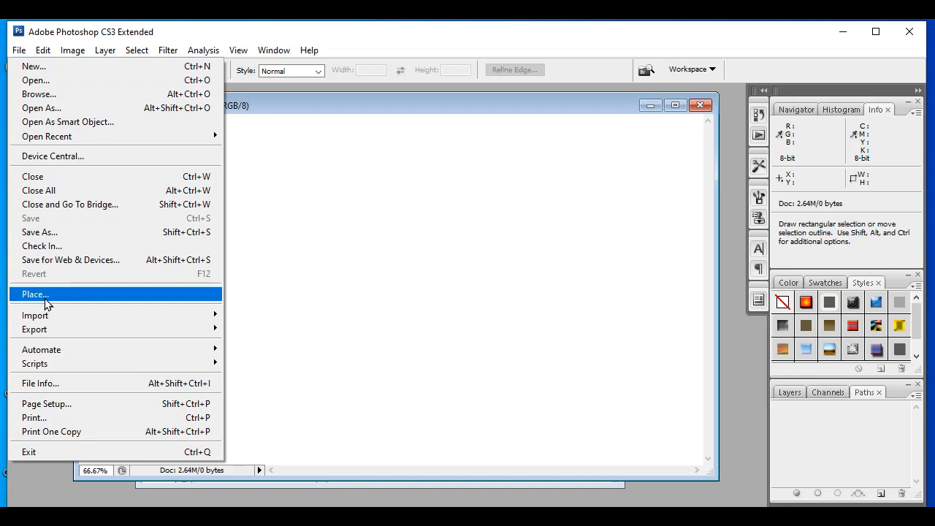
pyautogui.click(44, 299)
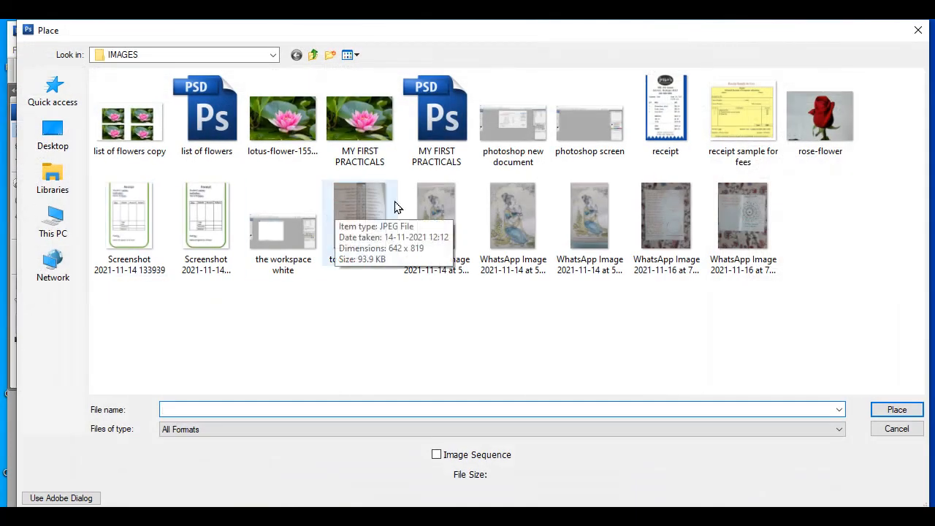
pyautogui.click(510, 208)
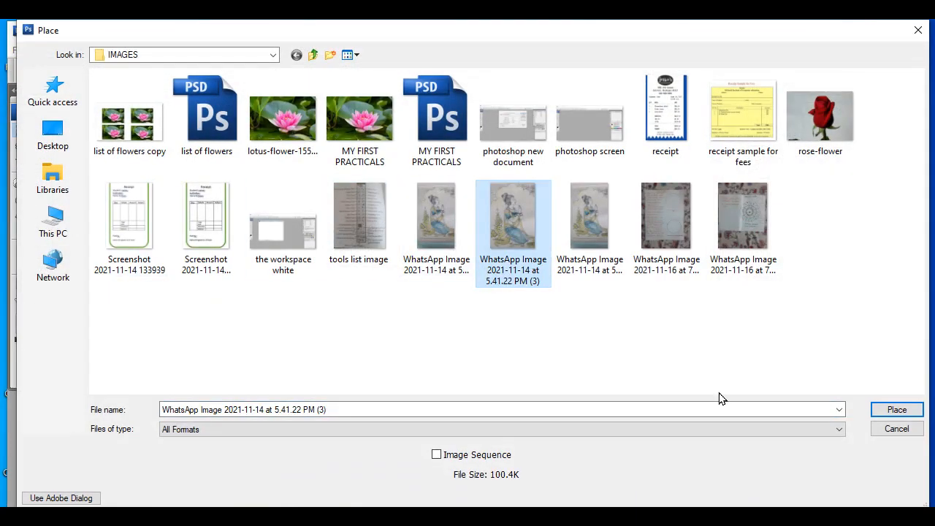
pyautogui.click(594, 225)
pyautogui.click(519, 221)
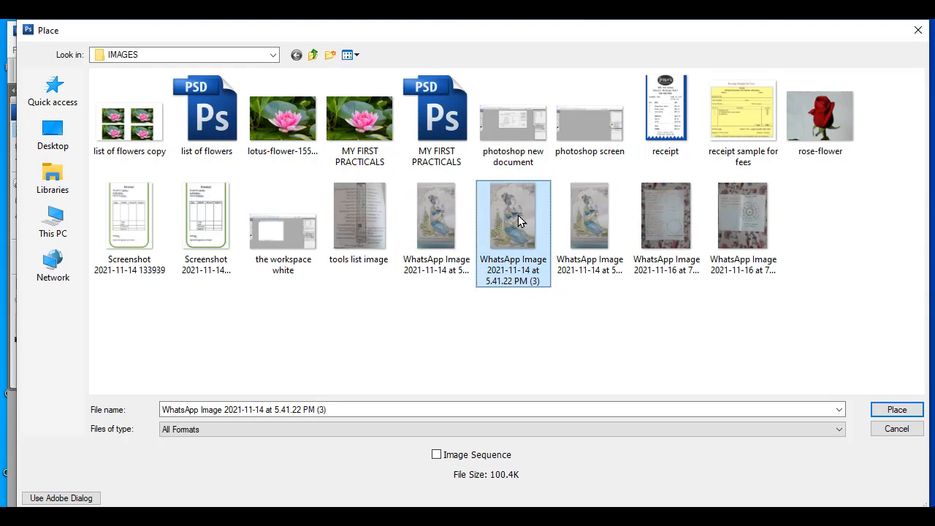
pyautogui.click(589, 223)
pyautogui.click(520, 224)
pyautogui.click(567, 218)
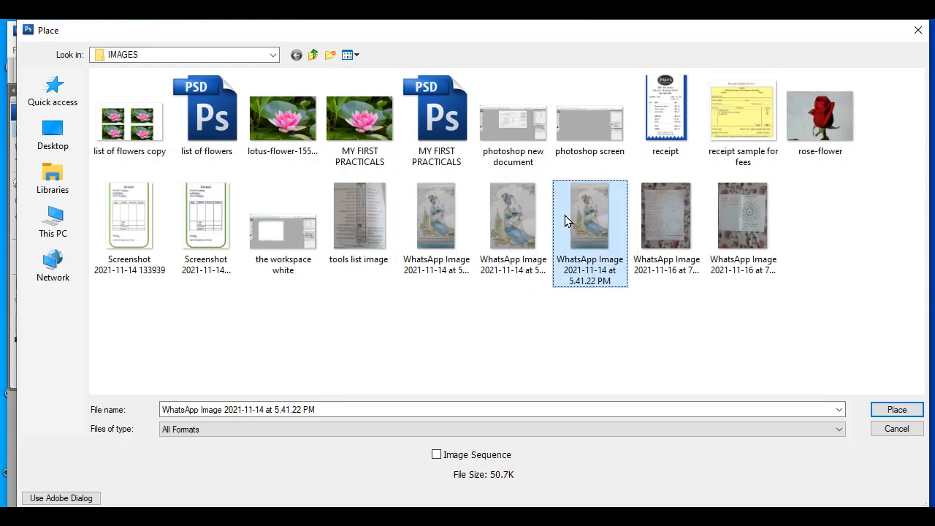
pyautogui.click(513, 226)
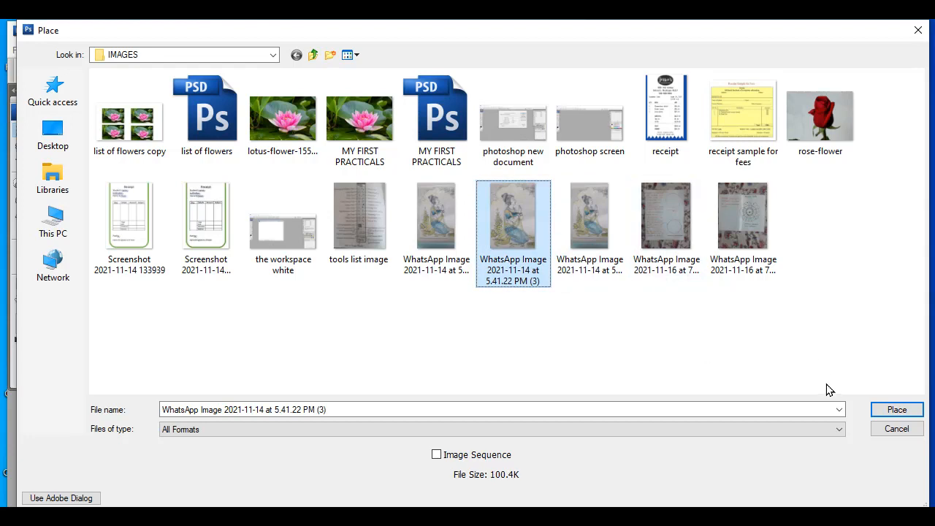
pyautogui.click(893, 412)
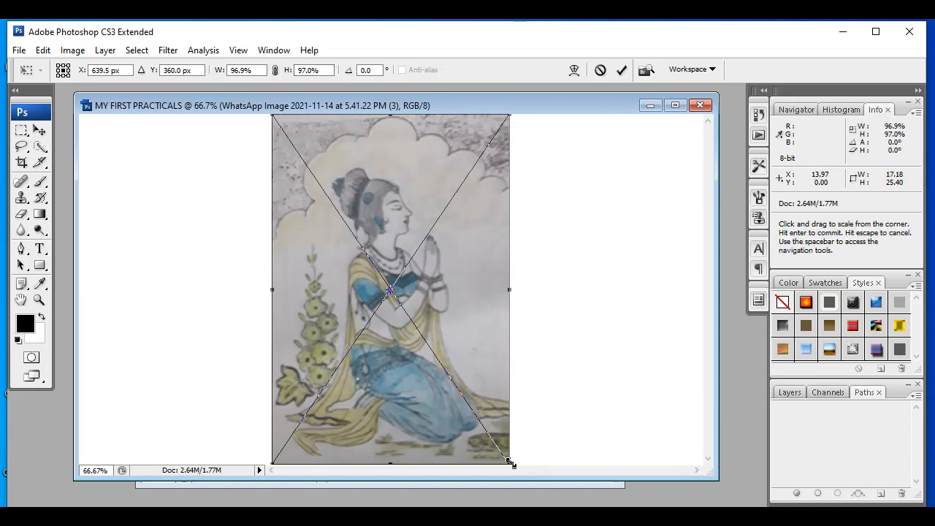
# Step: Scale the placed drawing to about 71% width and 70.5% height, position it near the middle of the canvas, and commit the placement
pyautogui.moveTo(510, 461); pyautogui.dragTo(410, 318)
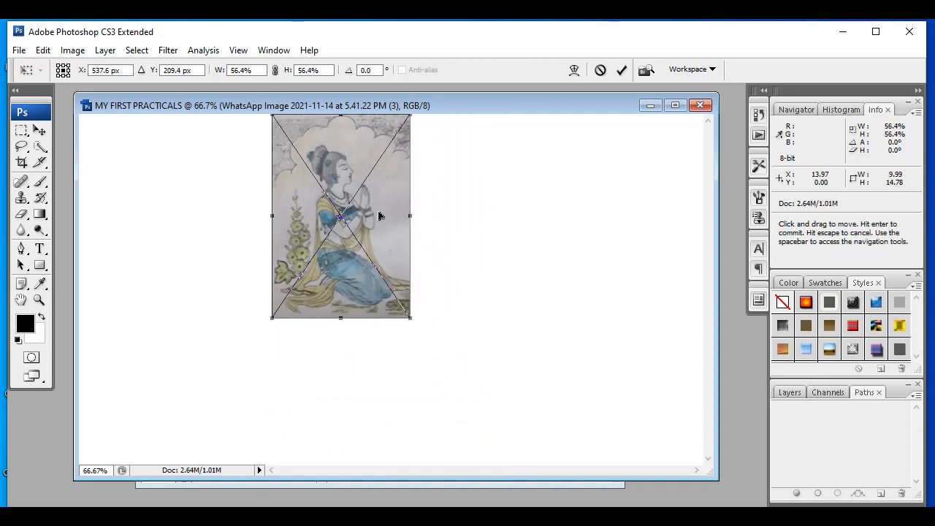
pyautogui.moveTo(379, 216); pyautogui.dragTo(386, 247)
pyautogui.moveTo(418, 353); pyautogui.dragTo(451, 401)
pyautogui.moveTo(448, 274)
pyautogui.mouseDown()
pyautogui.moveTo(488, 278)
pyautogui.moveTo(450, 280)
pyautogui.mouseUp()
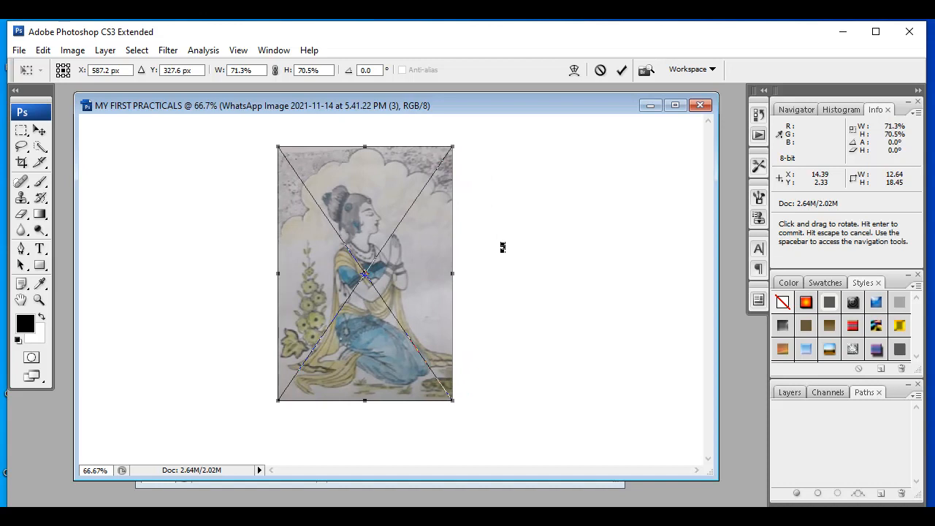
pyautogui.press('Return')
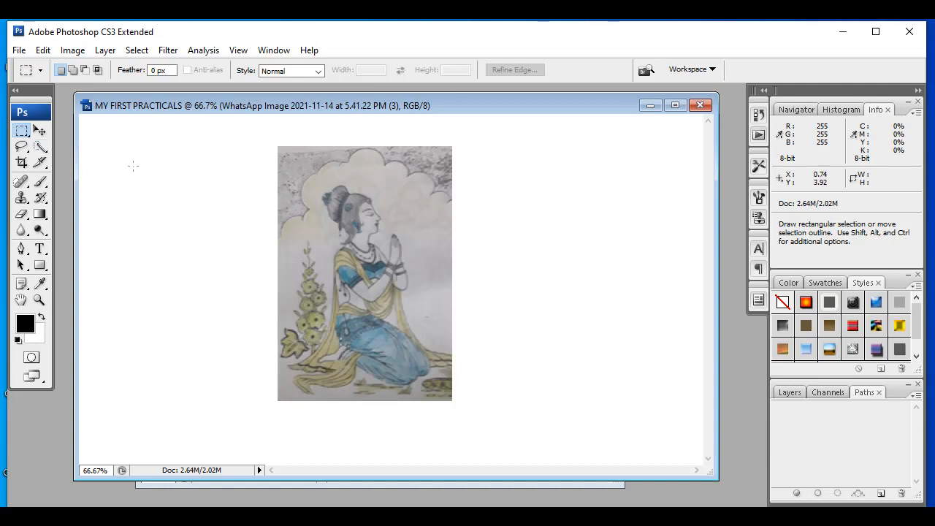
# Step: Save the document with the placed drawing as the JPEG MY FIRST PRACTICALS copy.jpg, at Maximum quality 10 and Progressive with 3 scans
pyautogui.click(23, 54)
pyautogui.click(250, 132)
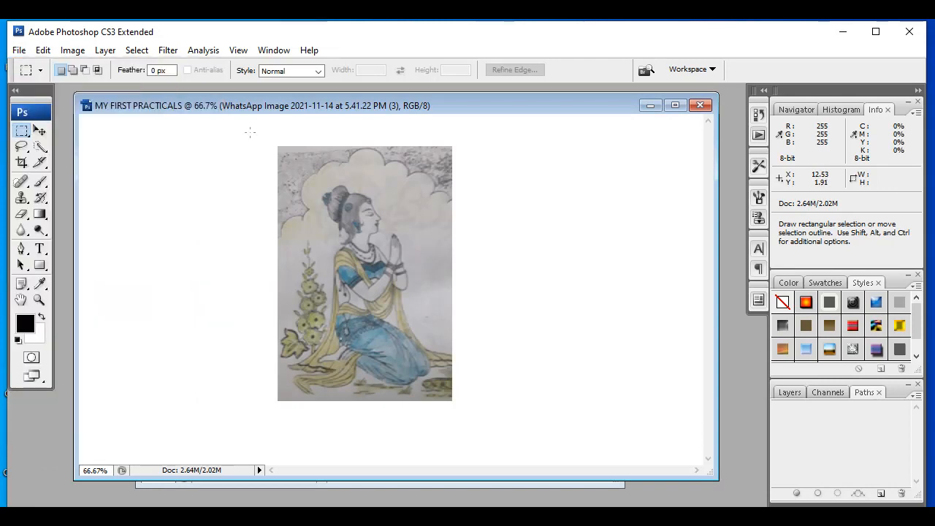
pyautogui.click(19, 51)
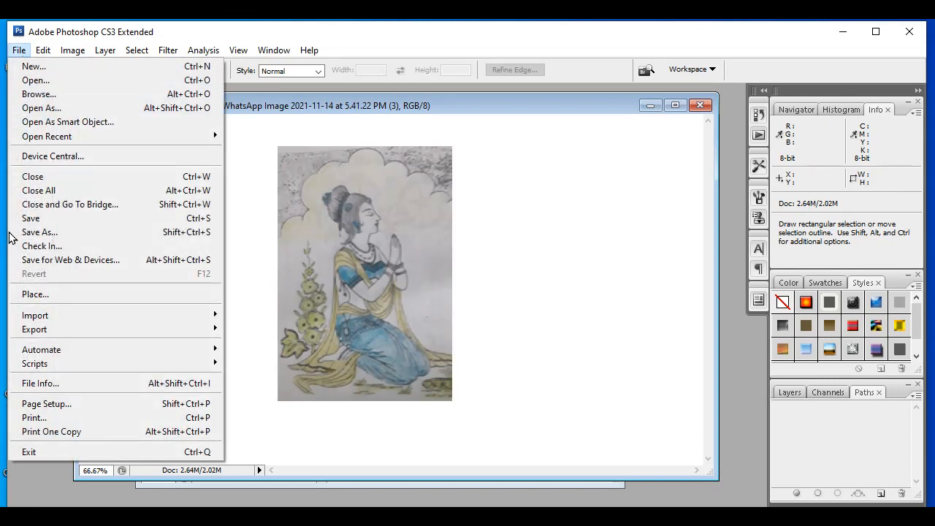
pyautogui.click(33, 233)
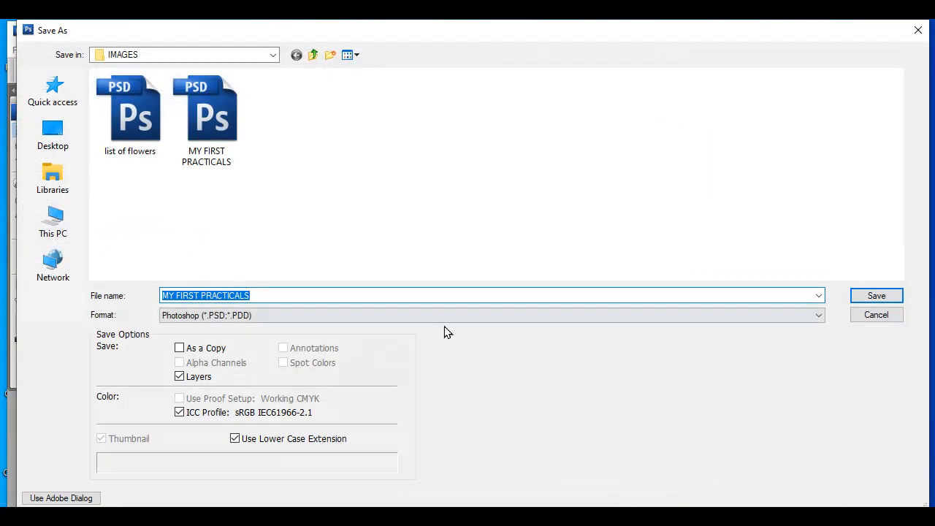
pyautogui.click(819, 321)
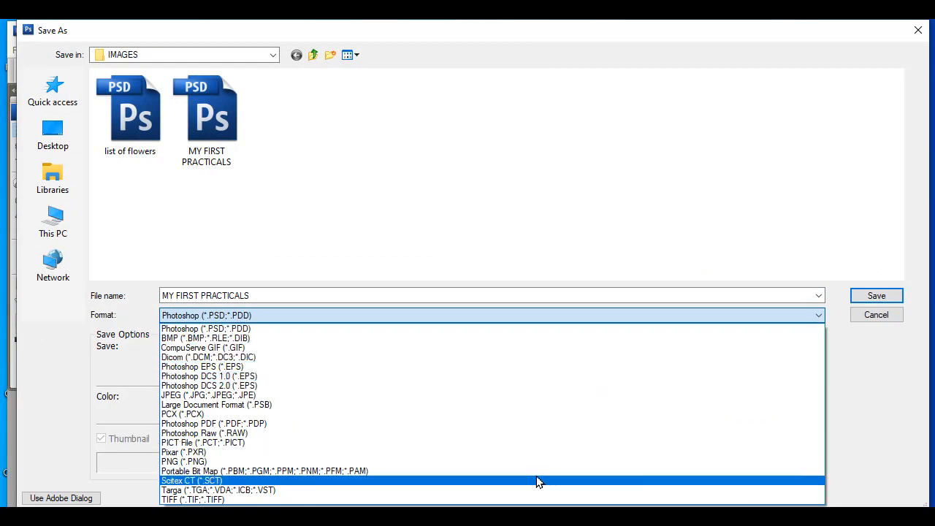
pyautogui.click(525, 395)
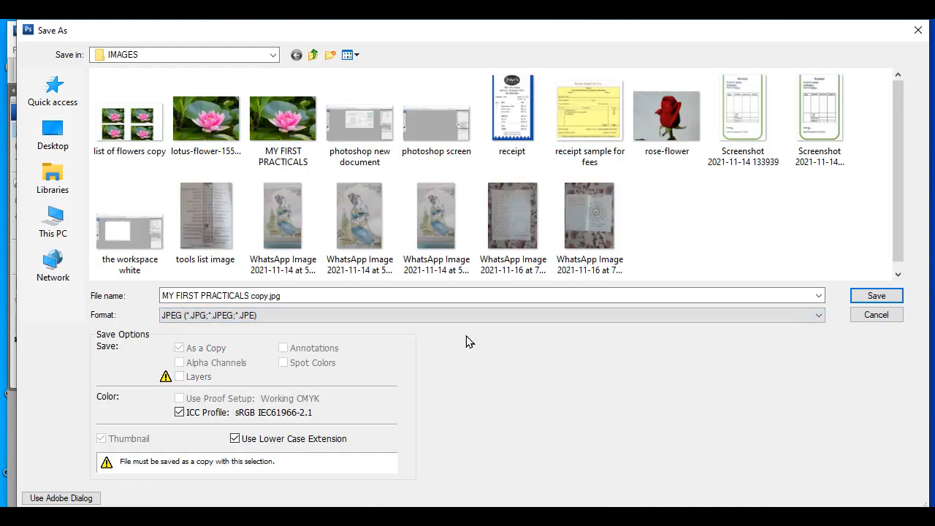
pyautogui.click(874, 296)
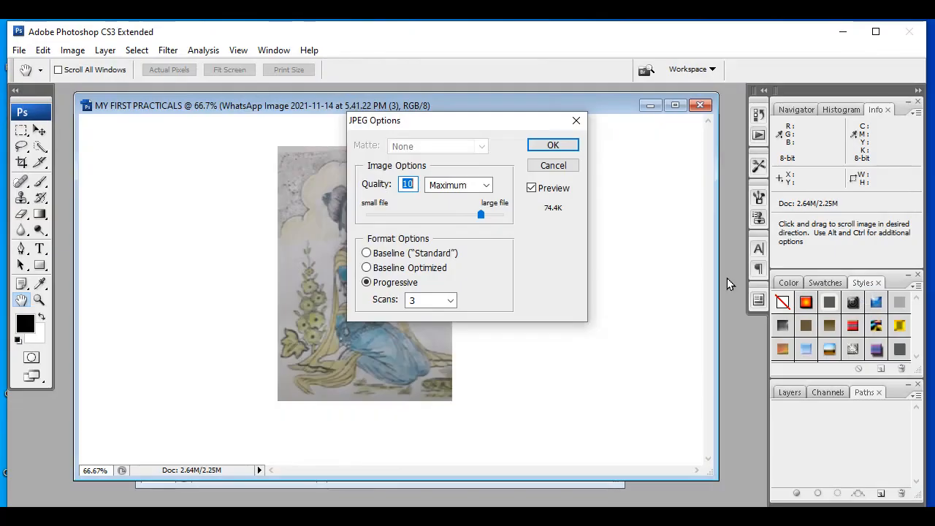
pyautogui.click(553, 145)
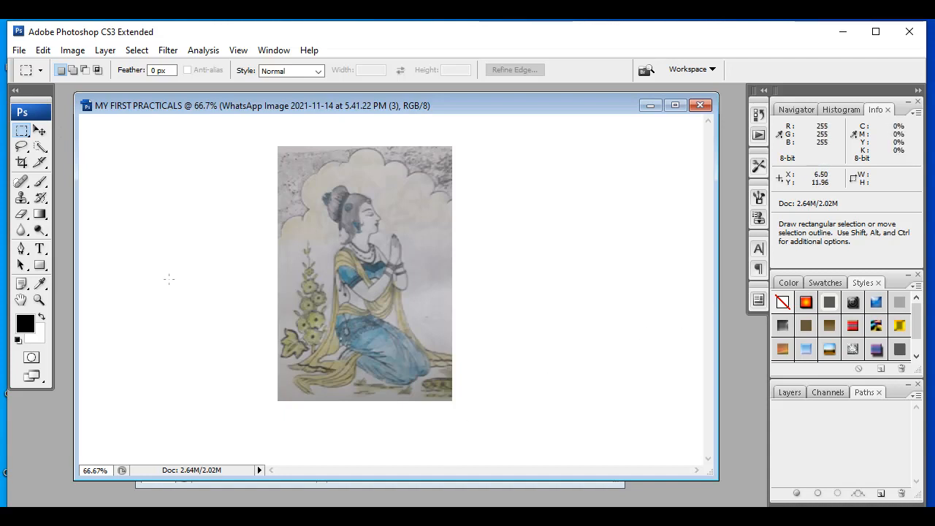
pyautogui.click(705, 516)
pyautogui.click(660, 472)
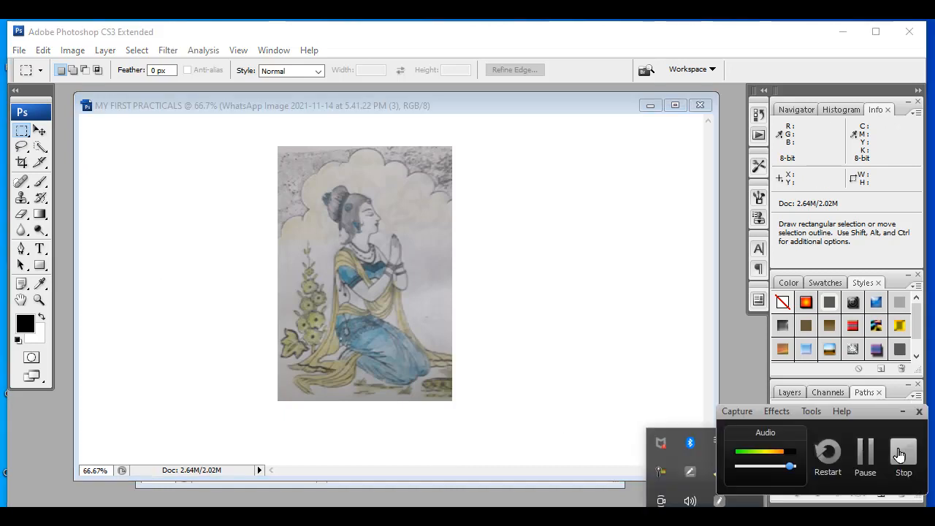